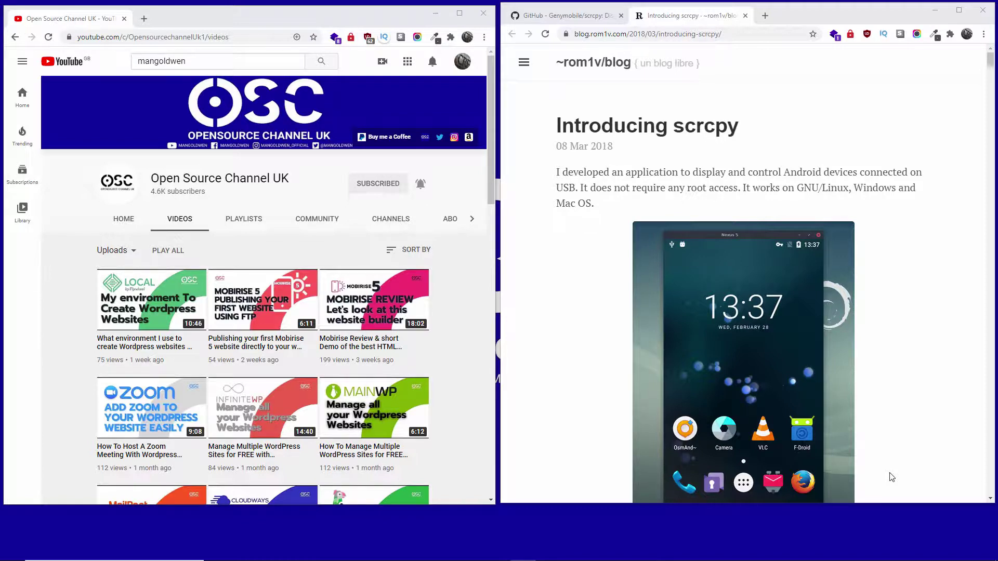
Switch to the Genymobile/scrcpy GitHub tab and scroll down through its README feature list.
left_click(577, 17)
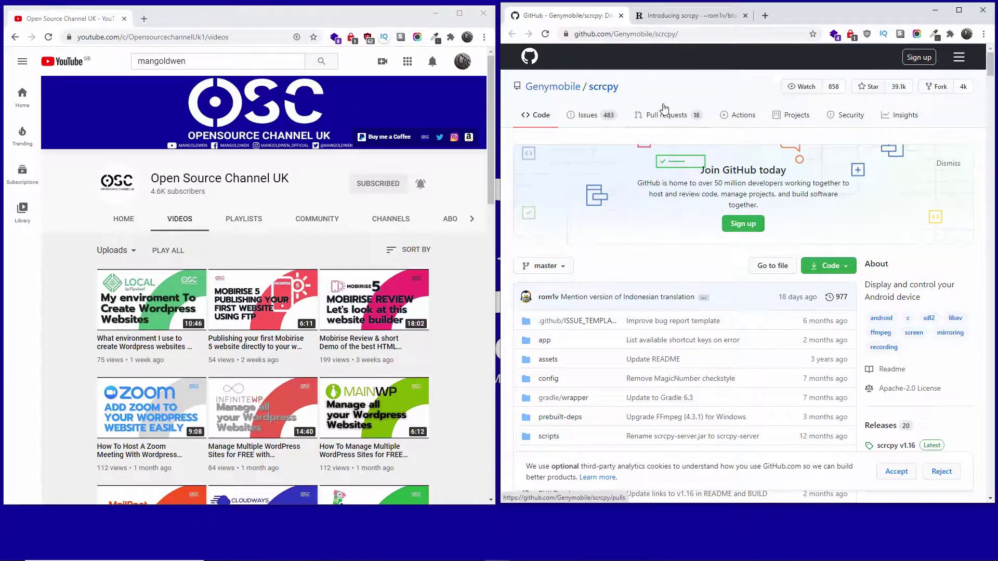
scroll(707, 210, "down", 3)
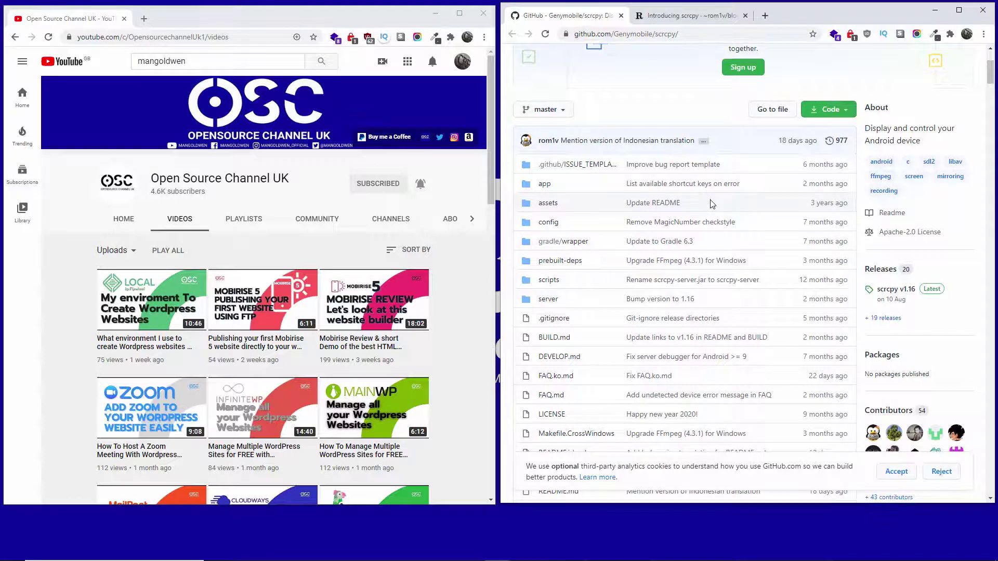
scroll(712, 204, "down", 2)
scroll(712, 203, "down", 3)
scroll(711, 206, "down", 4)
scroll(710, 208, "down", 3)
scroll(711, 208, "down", 5)
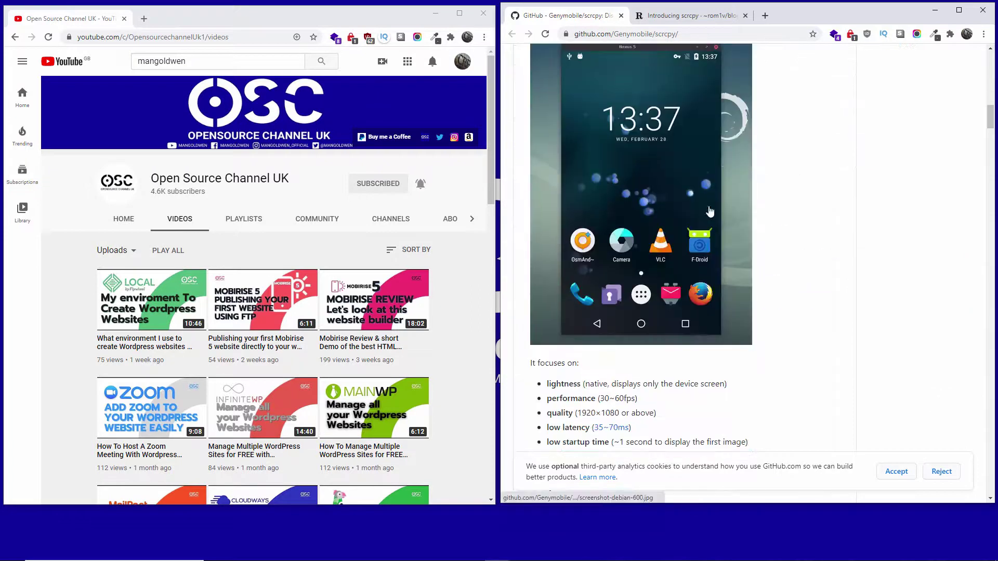
scroll(737, 244, "down", 1)
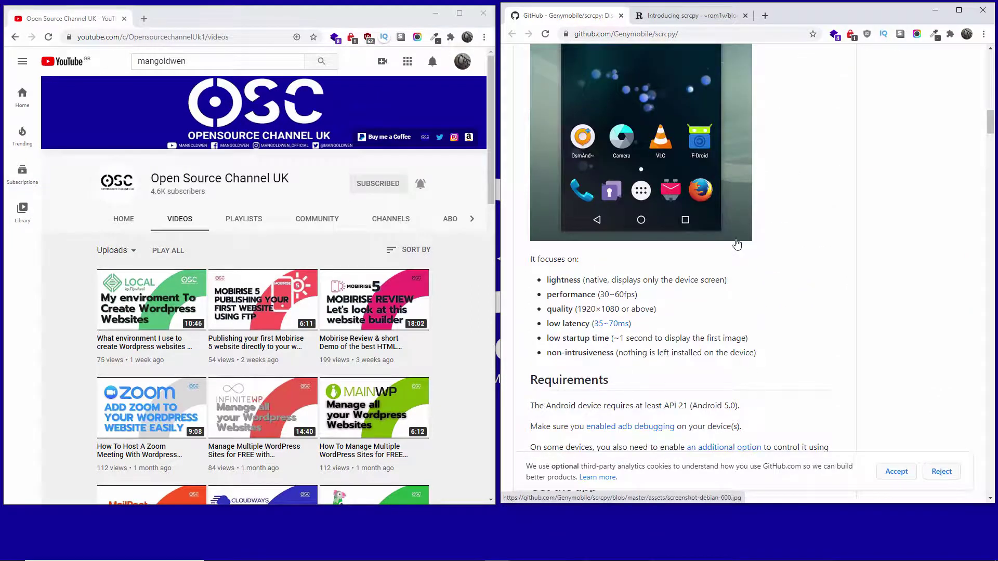
Highlight the 30~60fps, 1920×1080 and 35~70ms figures, then scroll down to 'Get the app'.
left_click_drag(604, 295, 630, 295)
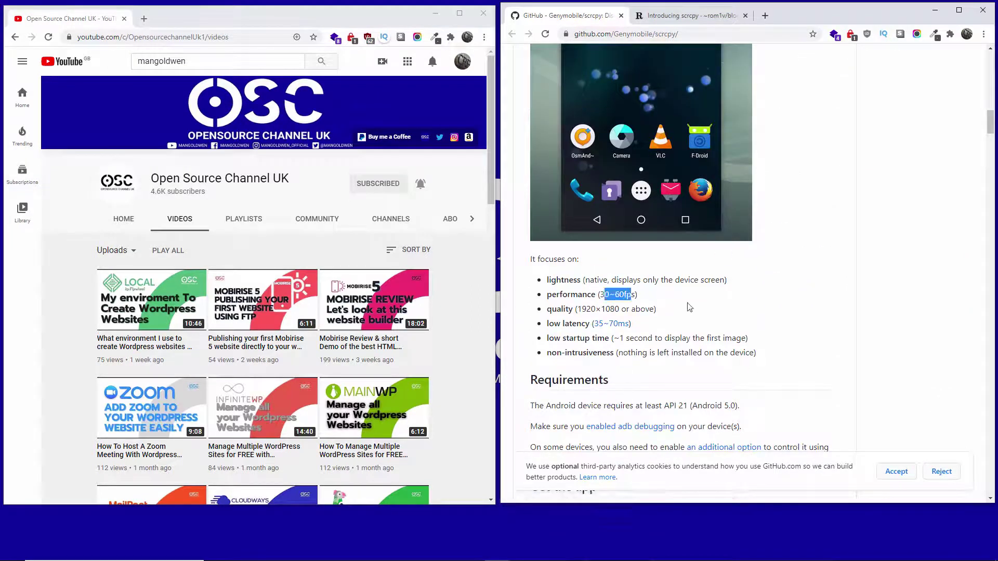
left_click_drag(576, 309, 658, 311)
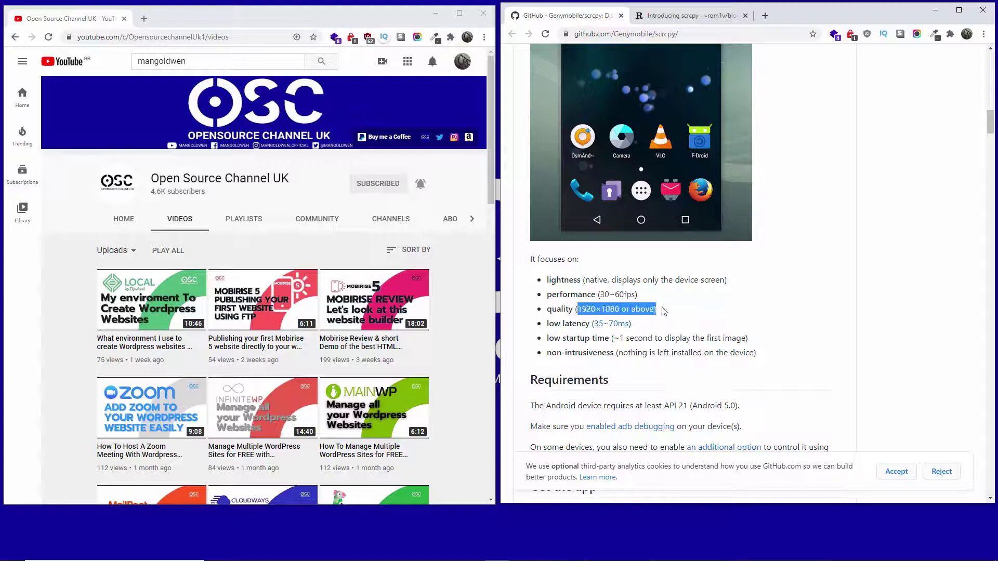
scroll(701, 308, "down", 2)
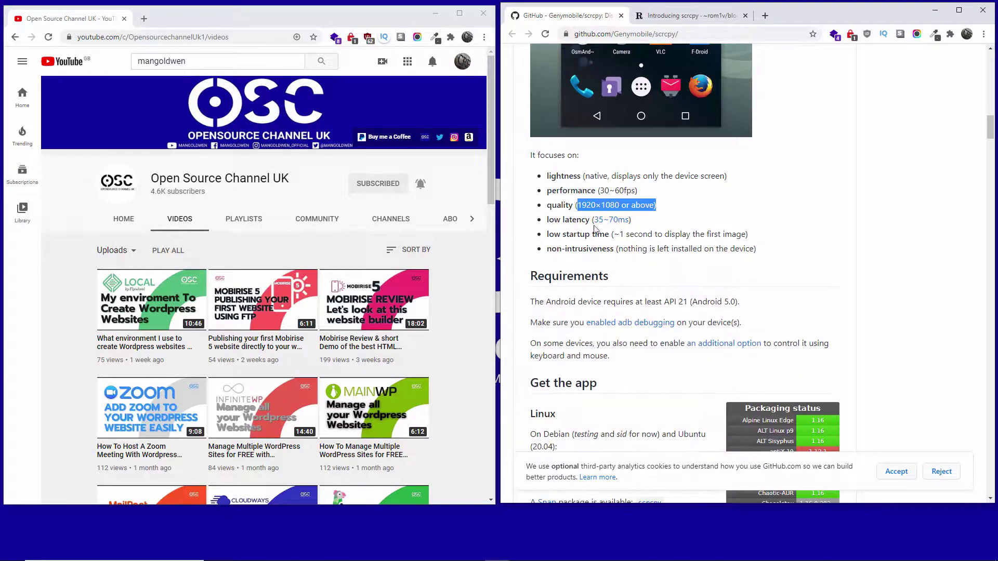
left_click_drag(592, 221, 625, 221)
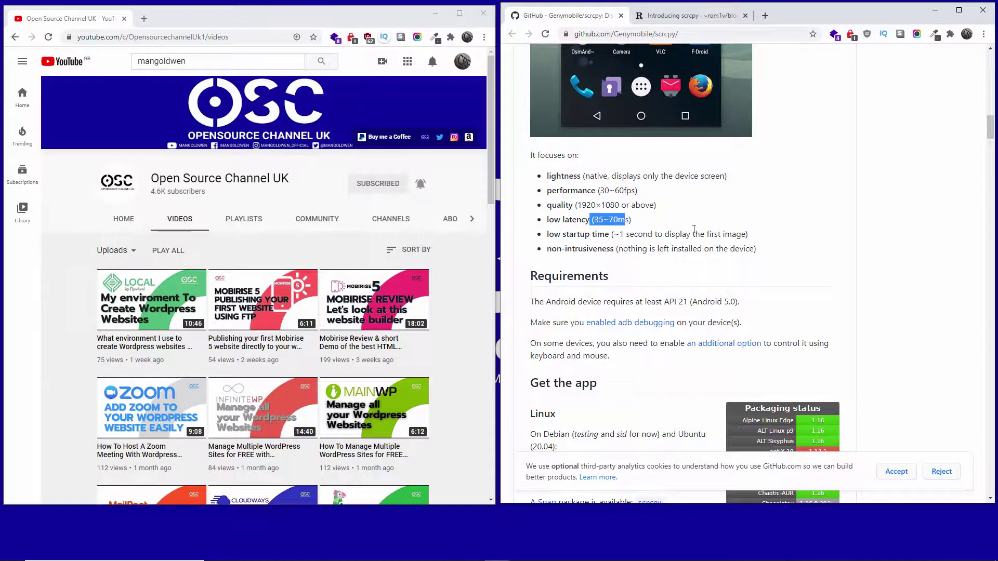
scroll(774, 260, "down", 2)
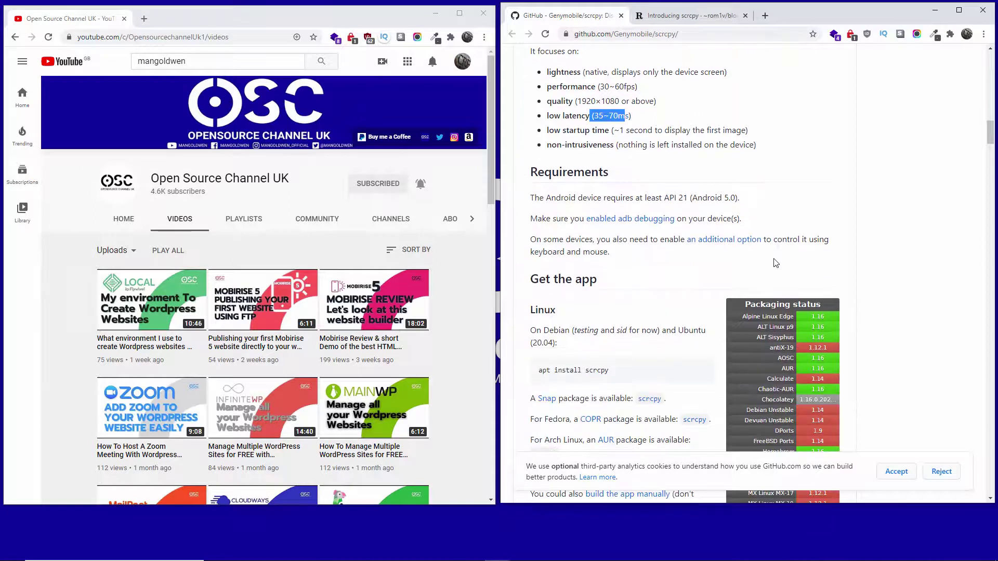
scroll(775, 260, "down", 2)
scroll(775, 260, "down", 1)
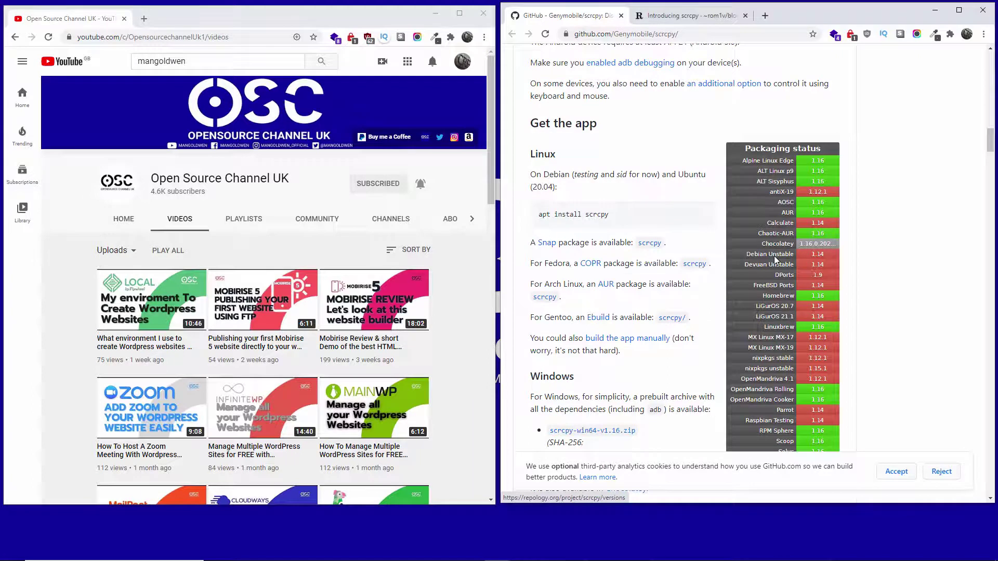
Highlight the Windows heading and skim the recording, multi-device and rotation sections below it.
left_click_drag(536, 157, 569, 162)
scroll(609, 306, "down", 2)
left_click_drag(537, 272, 589, 274)
scroll(589, 274, "down", 2)
scroll(589, 275, "down", 2)
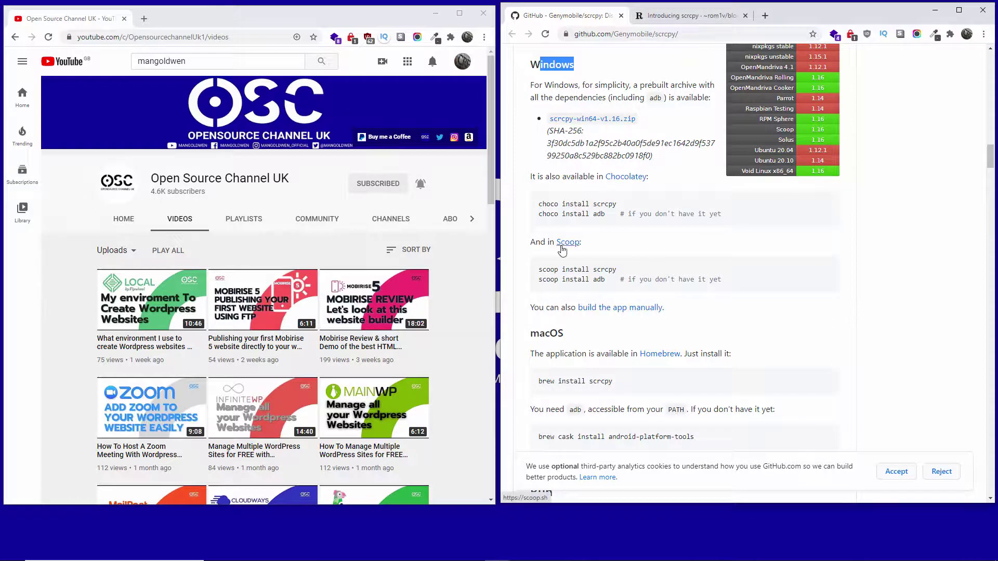
scroll(577, 239, "down", 3)
scroll(637, 289, "down", 4)
scroll(644, 299, "down", 2)
scroll(644, 298, "down", 4)
scroll(647, 294, "down", 6)
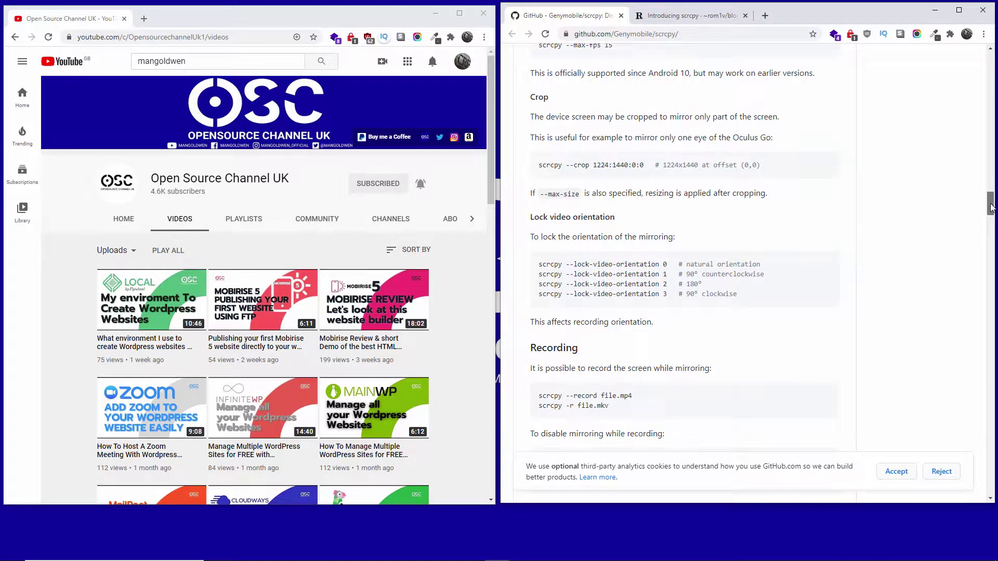
left_click_drag(991, 210, 994, 238)
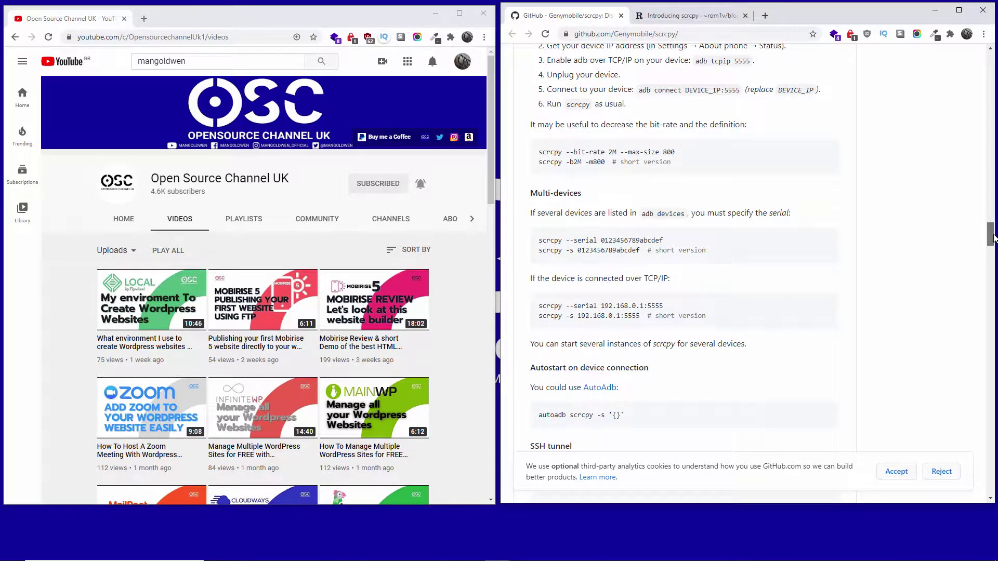
left_click_drag(994, 238, 991, 265)
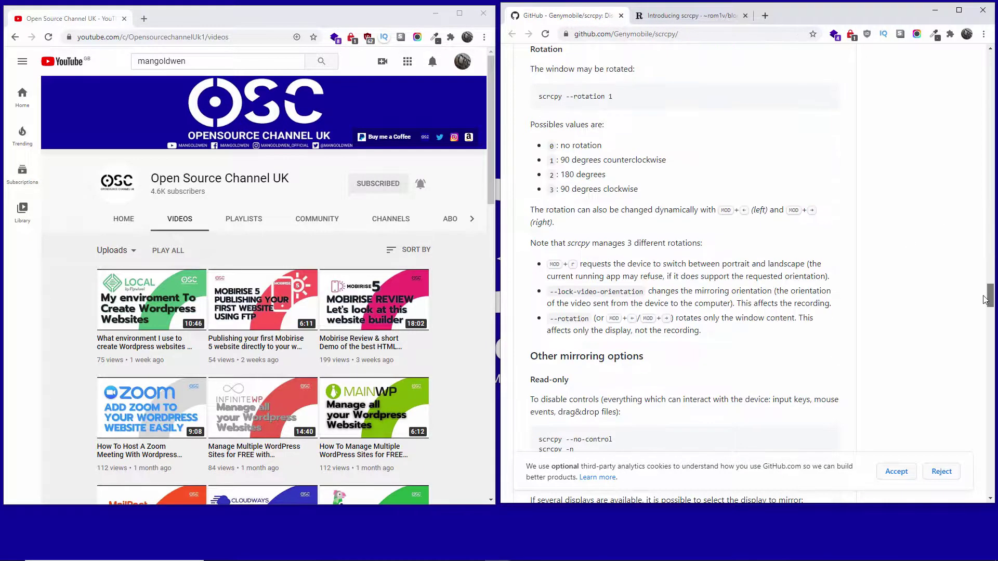
Return to the README top, scroll back to the scrcpy-win64-v1.16.zip link, and clear the highlight.
key("Home")
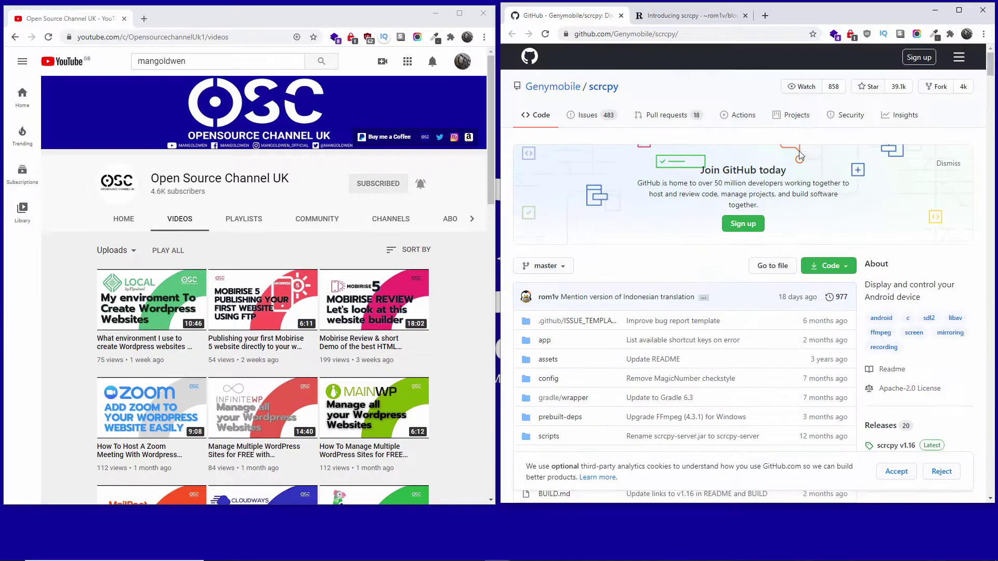
scroll(800, 164, "down", 8)
scroll(800, 165, "down", 5)
scroll(803, 167, "down", 3)
scroll(805, 167, "down", 4)
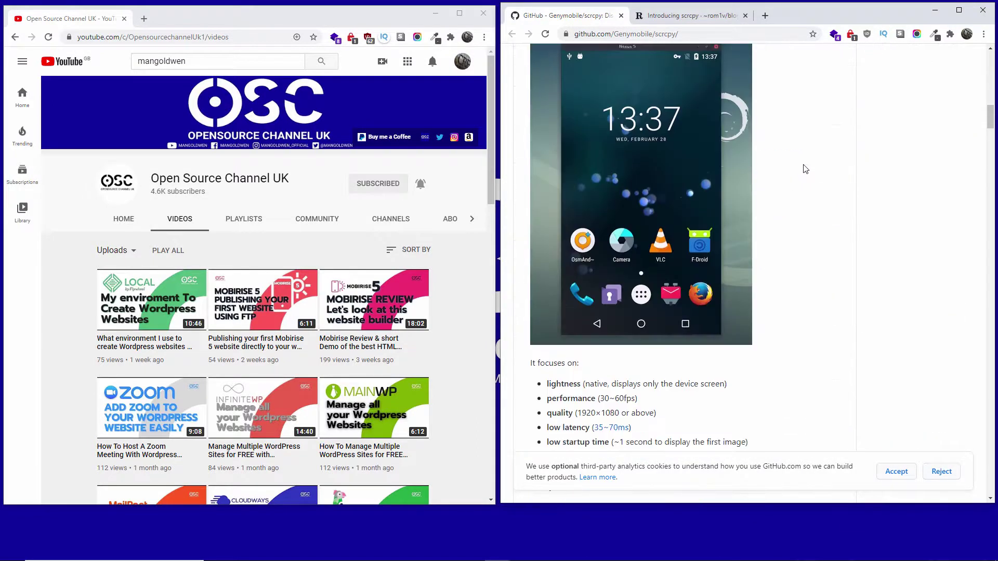
scroll(805, 170, "down", 4)
scroll(805, 171, "down", 3)
scroll(804, 170, "down", 5)
scroll(804, 170, "down", 3)
left_click(657, 287)
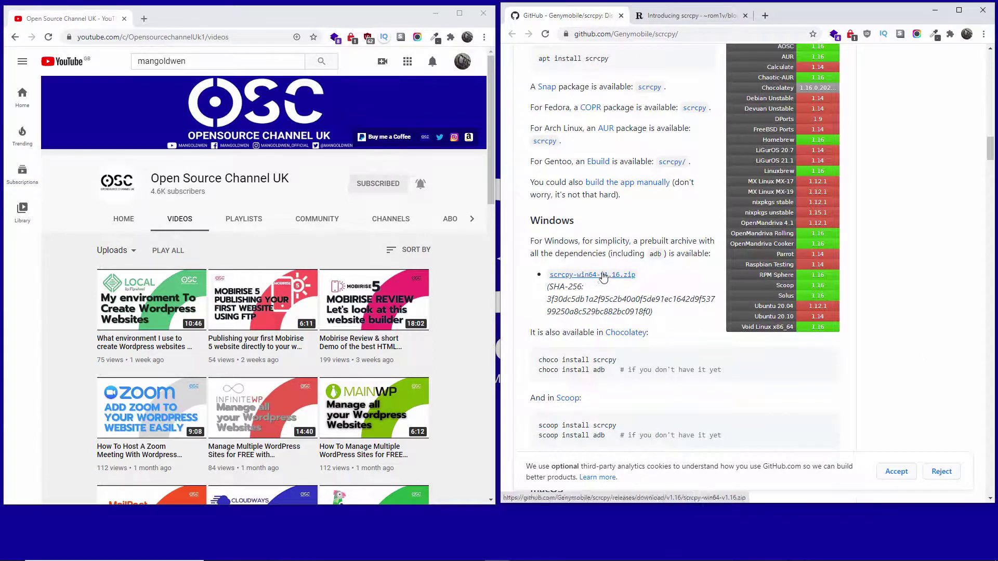
Download scrcpy-win64-v1.16.zip, saving it into the scrcpy-win64-v1.16 folder in Downloads.
left_click(603, 274)
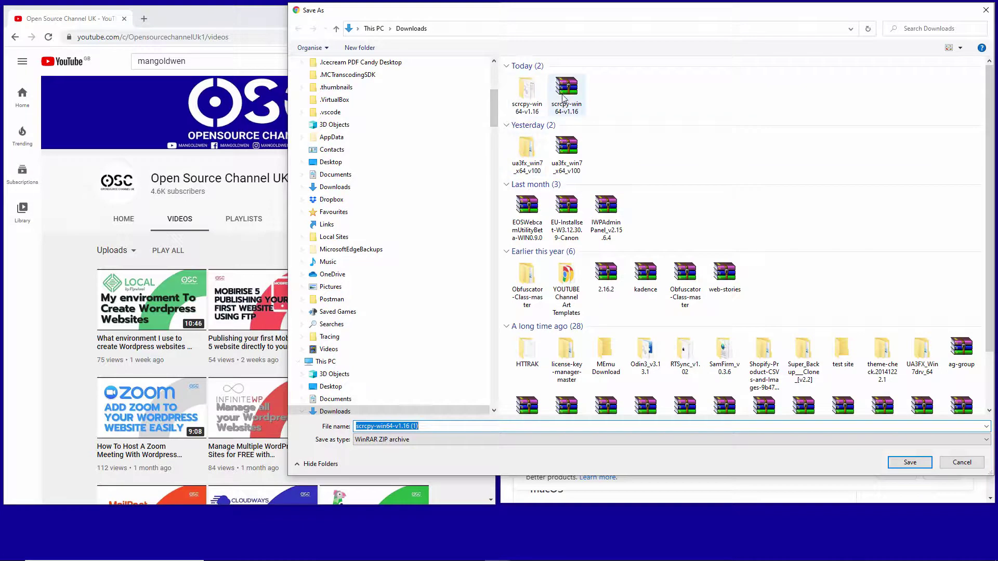
left_click(539, 103)
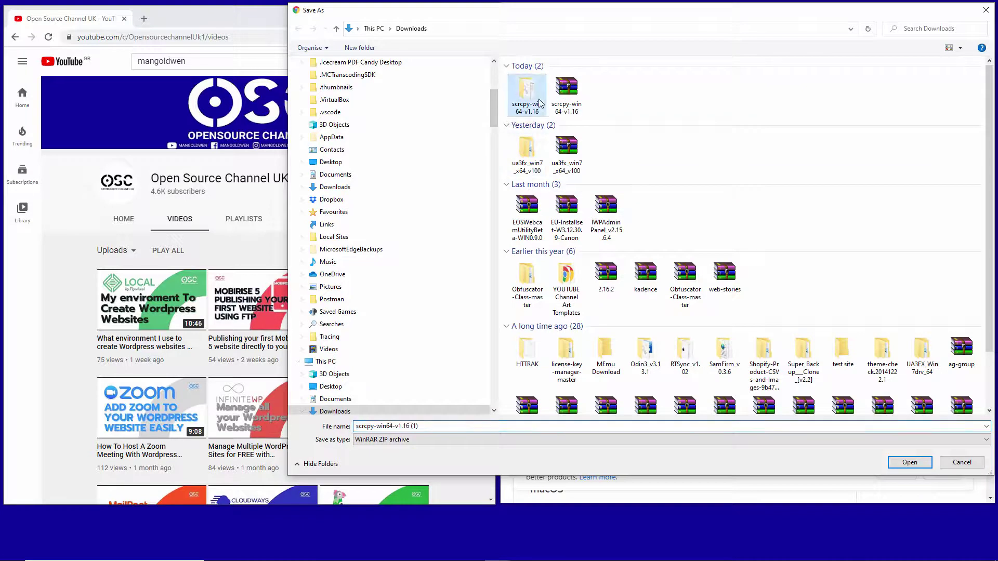
double_click(520, 99)
right_click(521, 99)
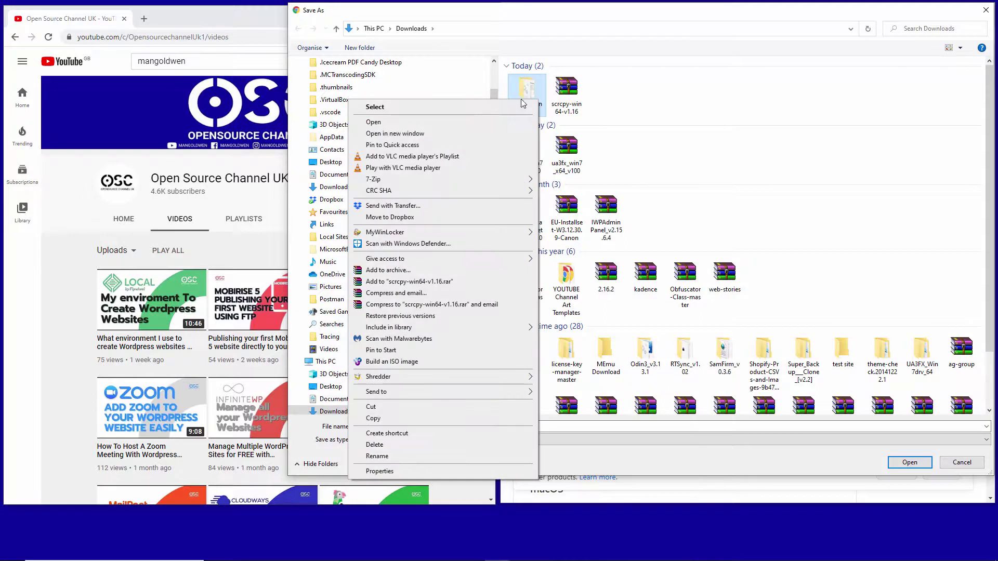
left_click(507, 122)
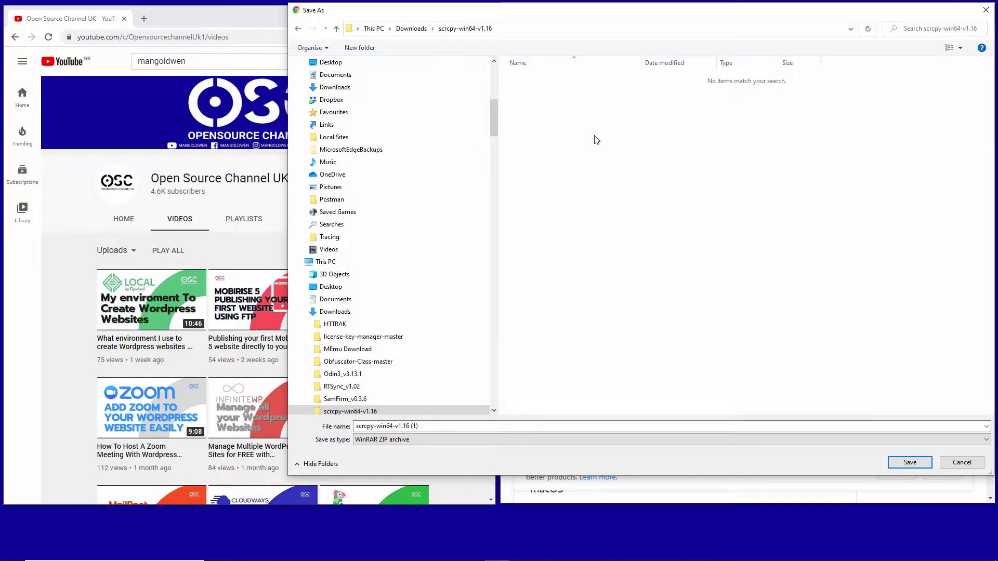
Reposition the folder window and narrow its folder tree to widen the file list.
left_click_drag(631, 20, 550, 246)
left_click_drag(479, 245, 560, 103)
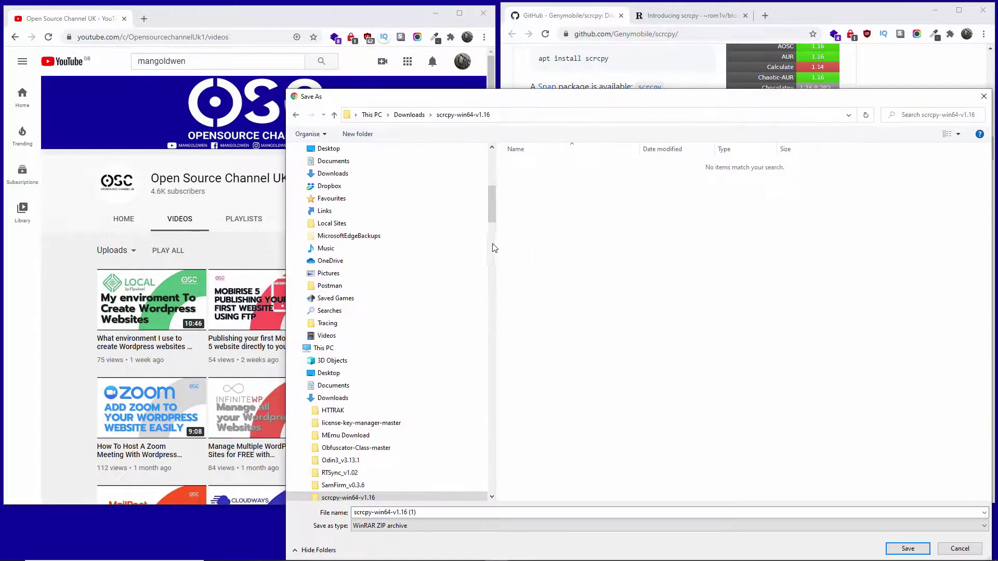
left_click_drag(498, 248, 315, 248)
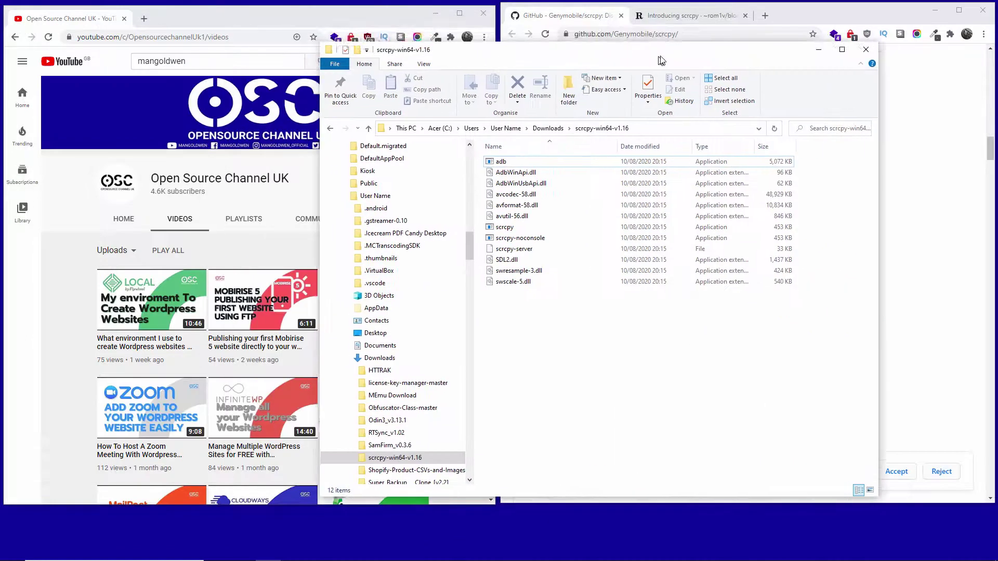
Arrange the scrcpy folder window and inspect its files, including adb.
left_click_drag(459, 38, 674, 39)
left_click_drag(489, 182, 357, 182)
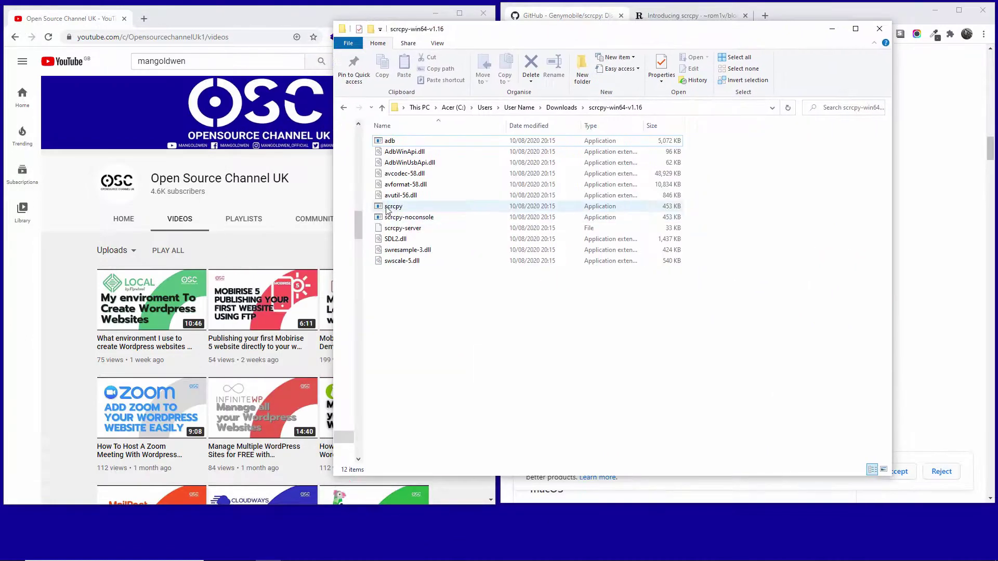
left_click(400, 147)
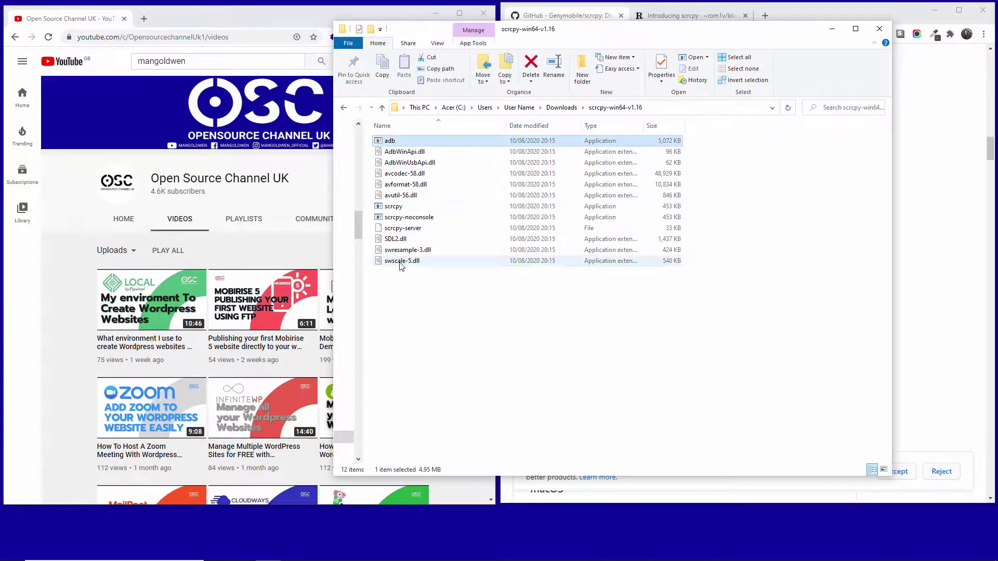
left_click(398, 260, "shift")
left_click(439, 305)
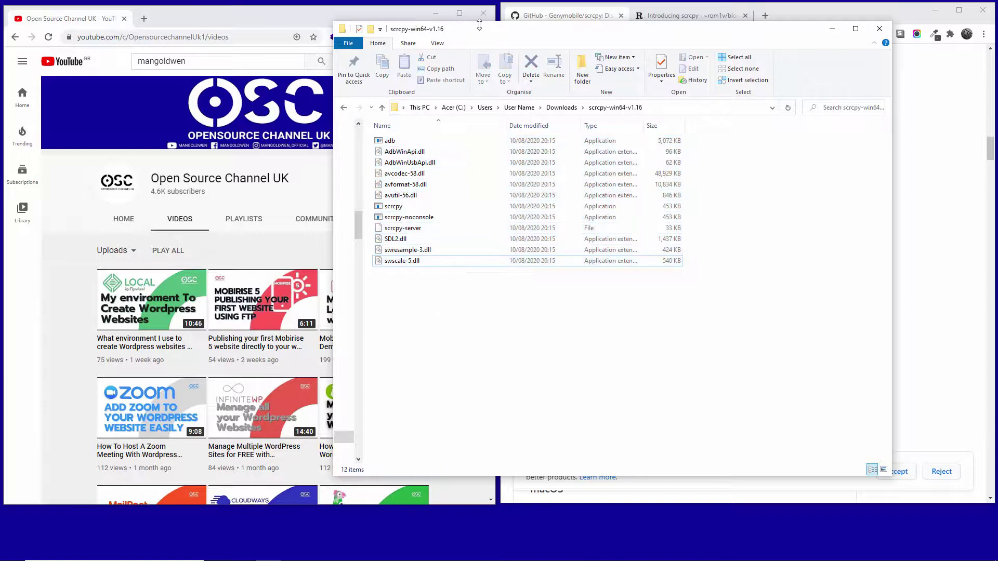
Place the folder window beside the GitHub page, then bring the folder back to front.
left_click_drag(382, 30, 214, 56)
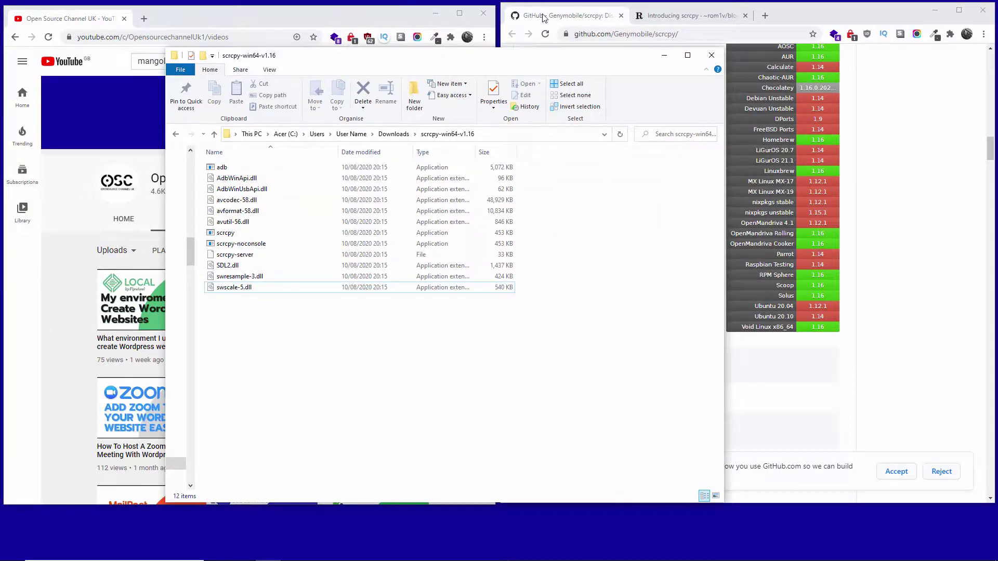
left_click(544, 17)
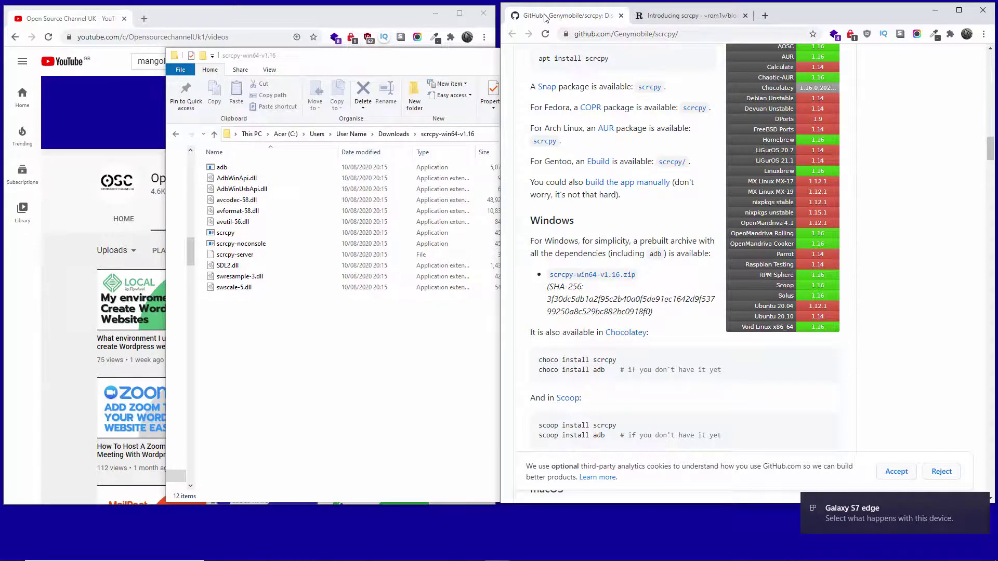
left_click(314, 370)
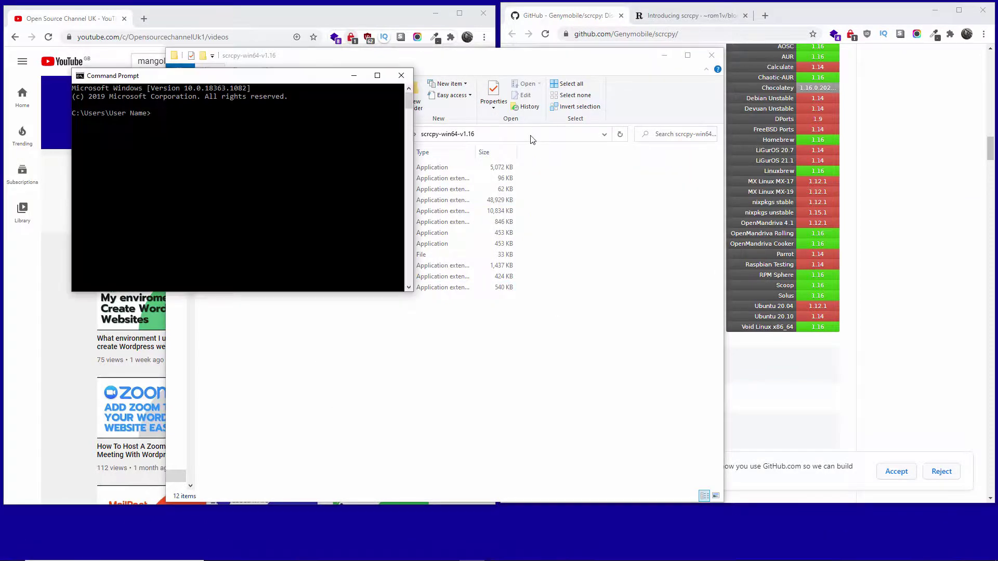
Copy the scrcpy-win64-v1.16 folder path from Explorer's address bar.
left_click(532, 137)
right_click(339, 138)
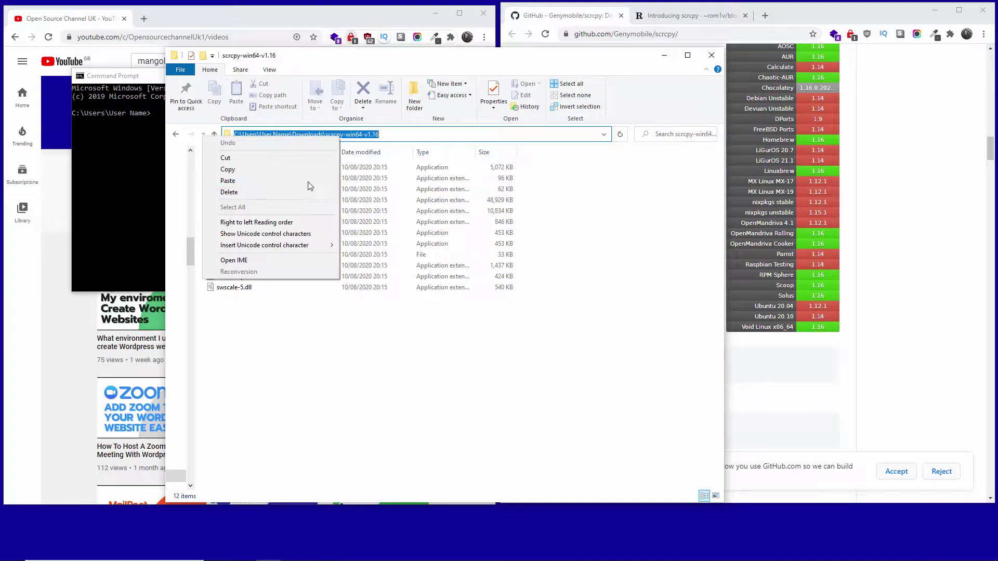
left_click(310, 171)
left_click(151, 185)
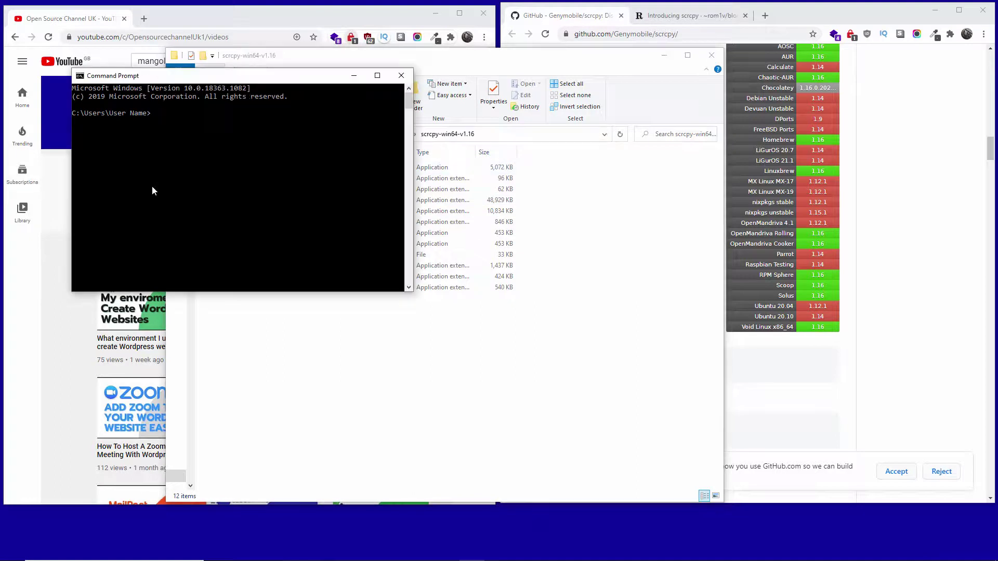
Change into the copied folder path with cd and list its files with dir.
type("cd")
key("ctrl+v")
key("Return")
type("dir")
key("Return")
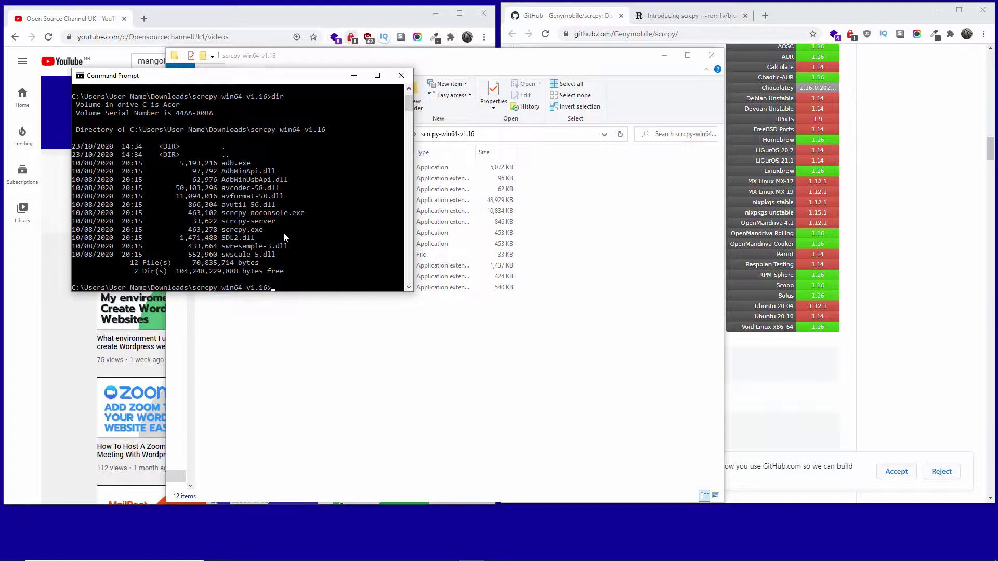
Run scrcpy, enlarge the console, and dismiss the unauthorized-device error and Galaxy S7 edge notification.
type("scrcpy")
key("Return")
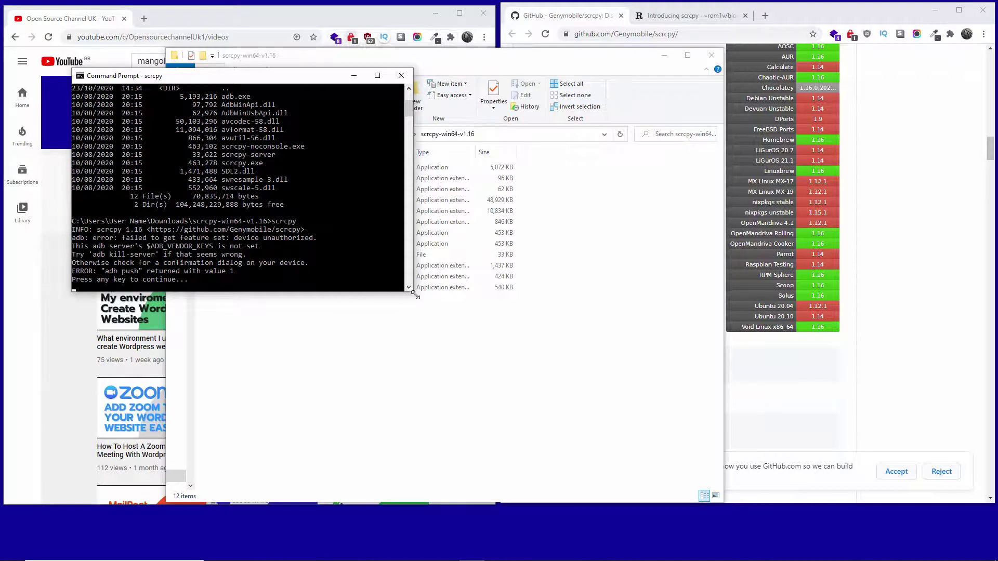
left_click_drag(414, 294, 568, 403)
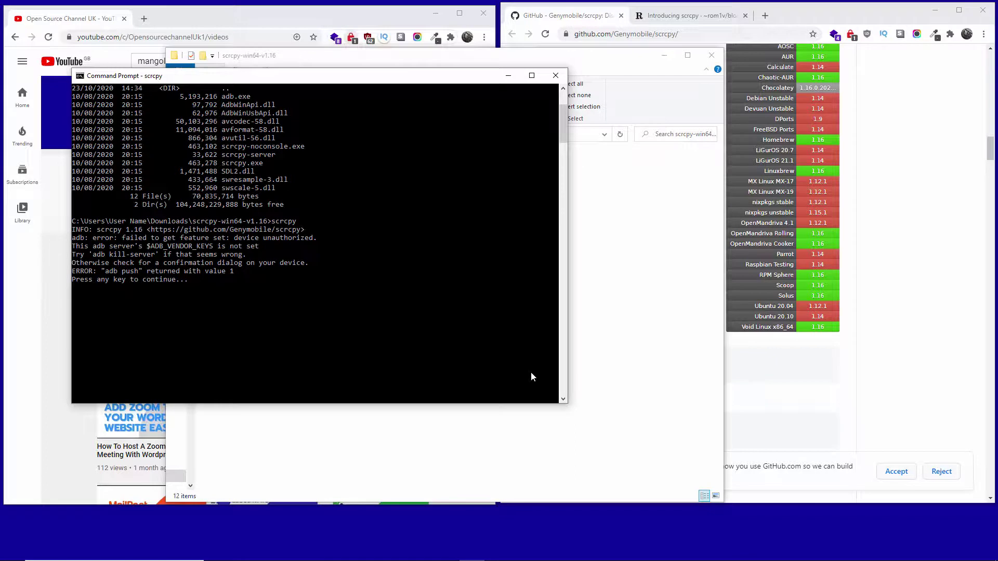
key("Return")
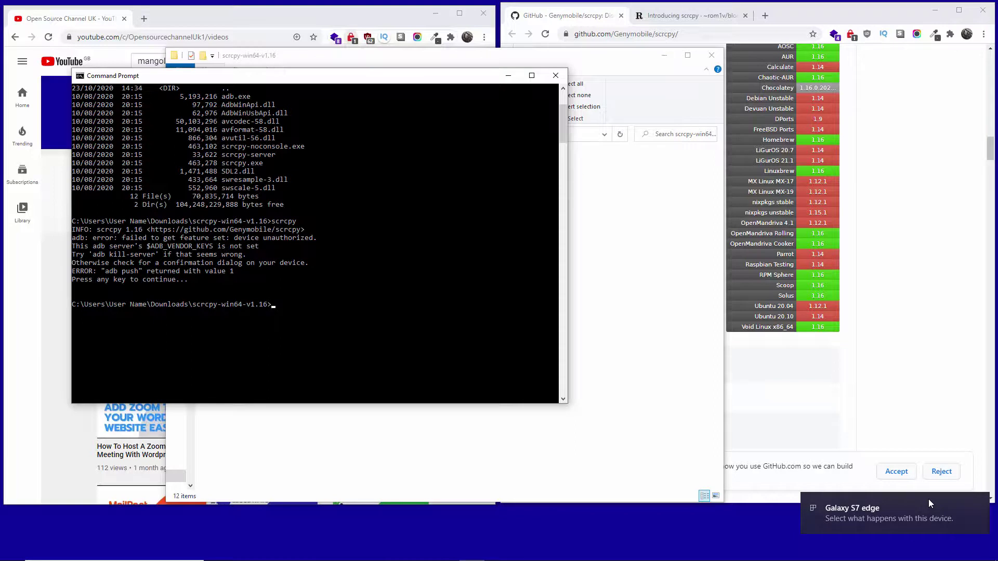
mouse_move(895, 513)
left_click(930, 504)
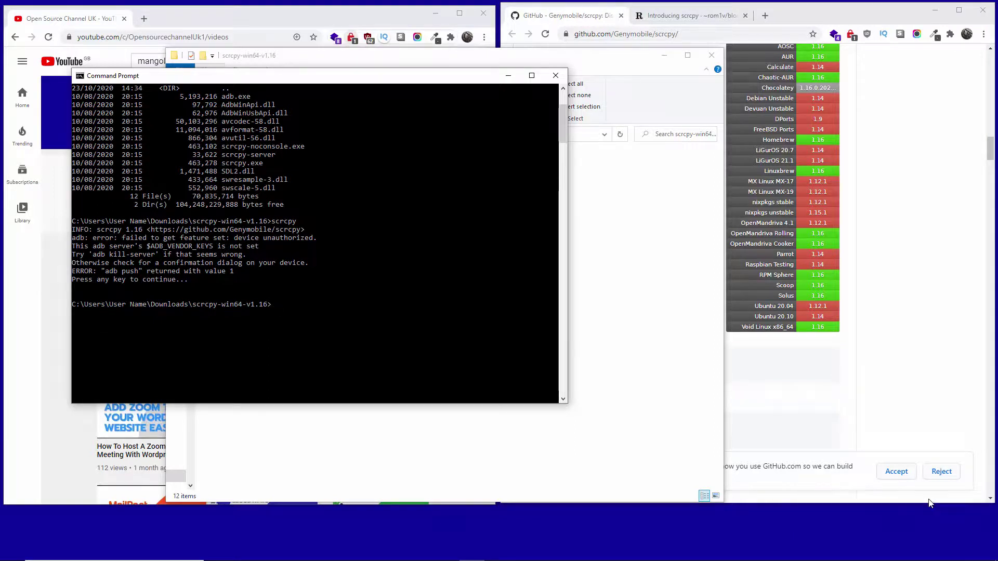
Rerun scrcpy twice until the phone's Developer options screen is mirrored.
key("Up")
key("Return")
key("Up")
key("Return")
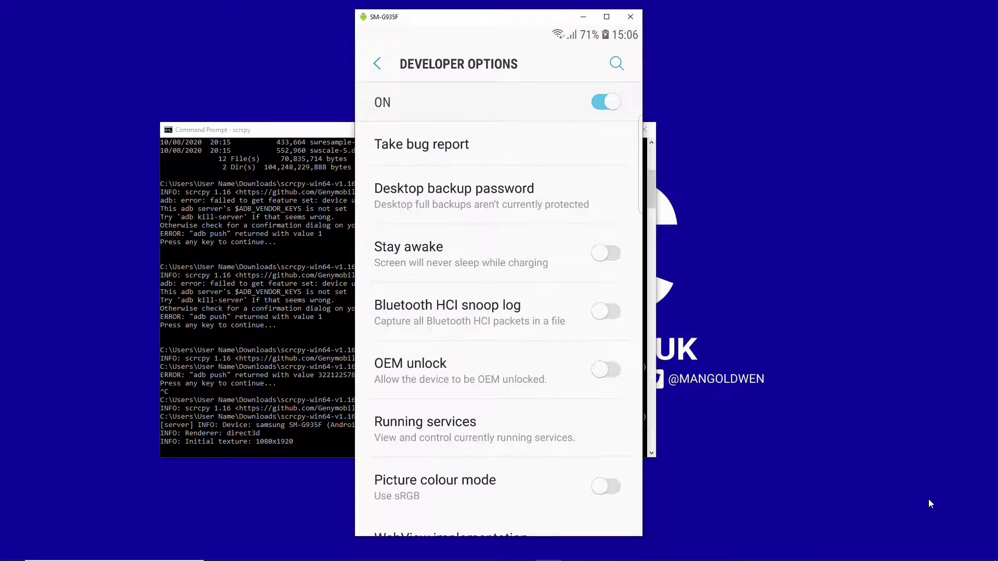
Move the mirror to the right edge and reopen Developer options, scrolling to the enabled USB debugging.
left_click_drag(496, 17, 804, 11)
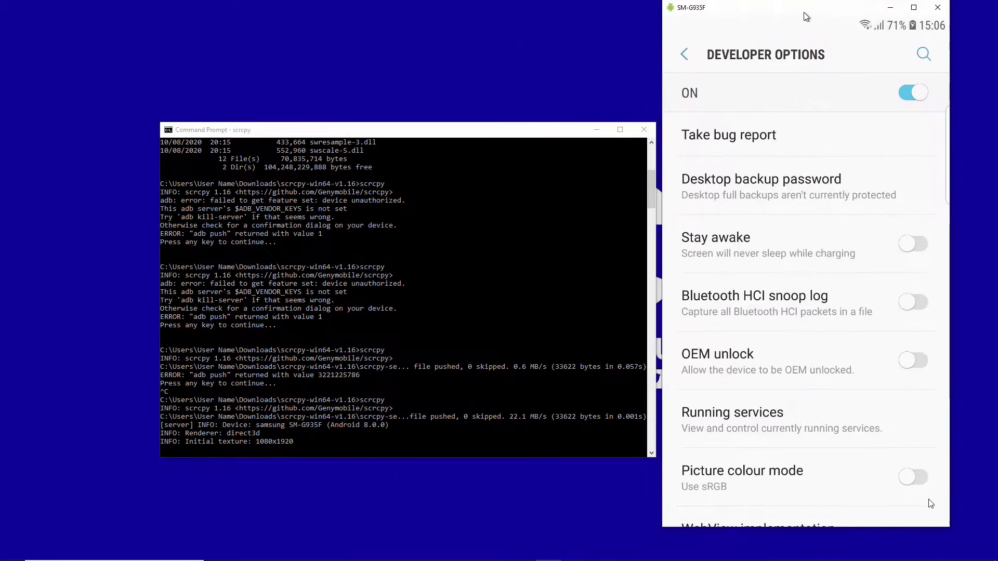
right_click(931, 505)
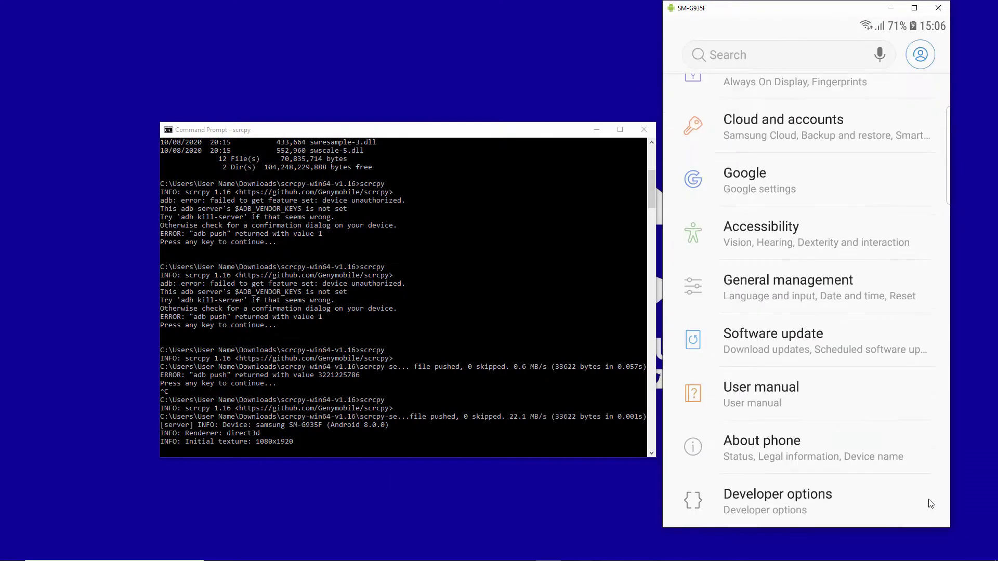
left_click(931, 505)
scroll(930, 505, "down", 3)
scroll(931, 504, "down", 3)
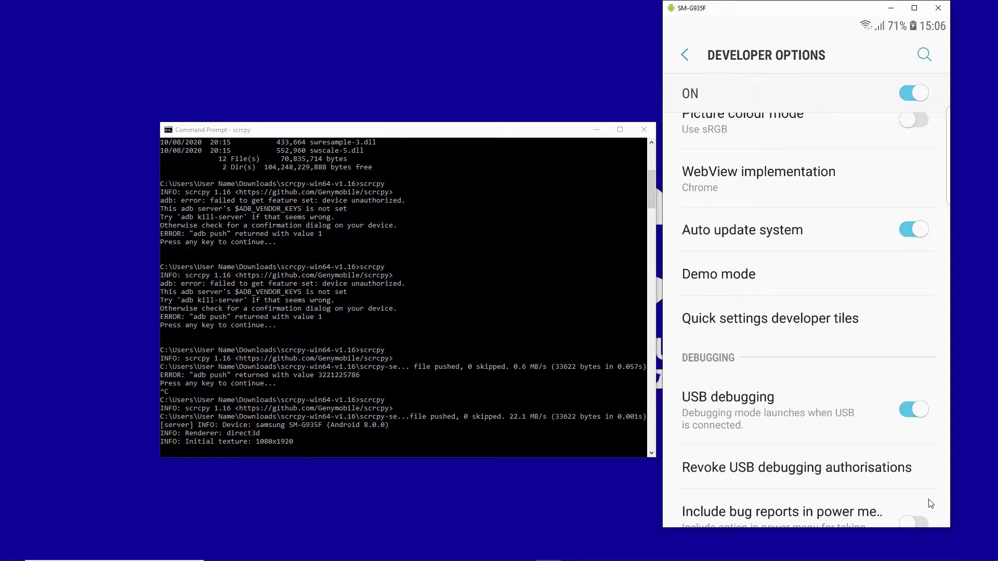
key("super+t")
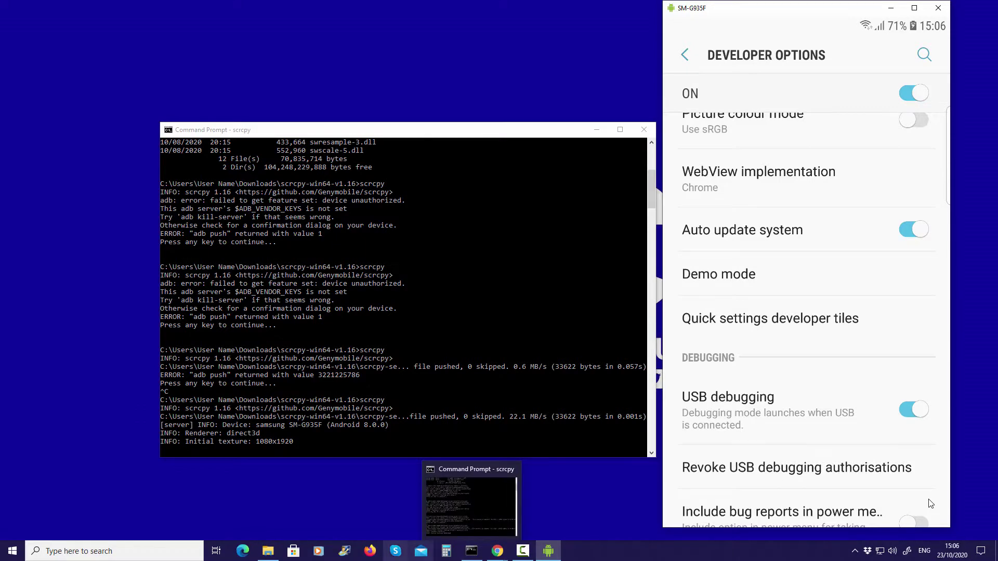
Point out the scrcpy application in the folder window, then return to the scrcpy console.
key("Left")
key("Left")
key("Left")
key("Return")
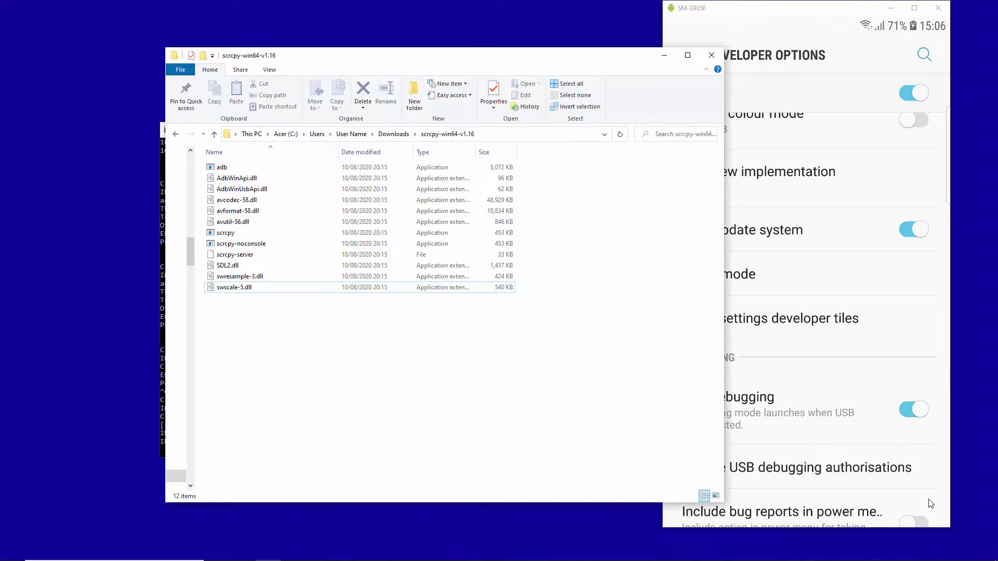
key("s")
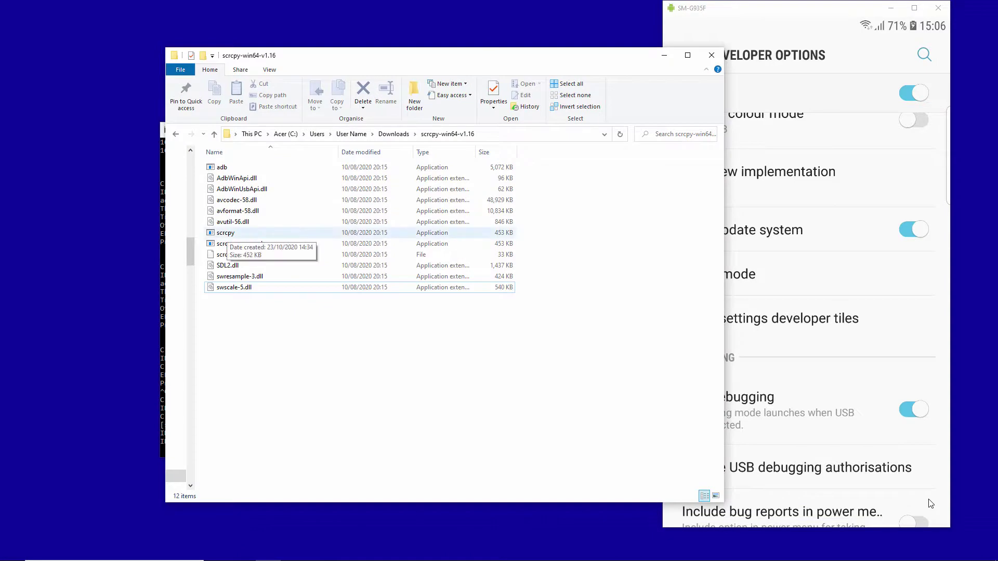
key("alt+Tab")
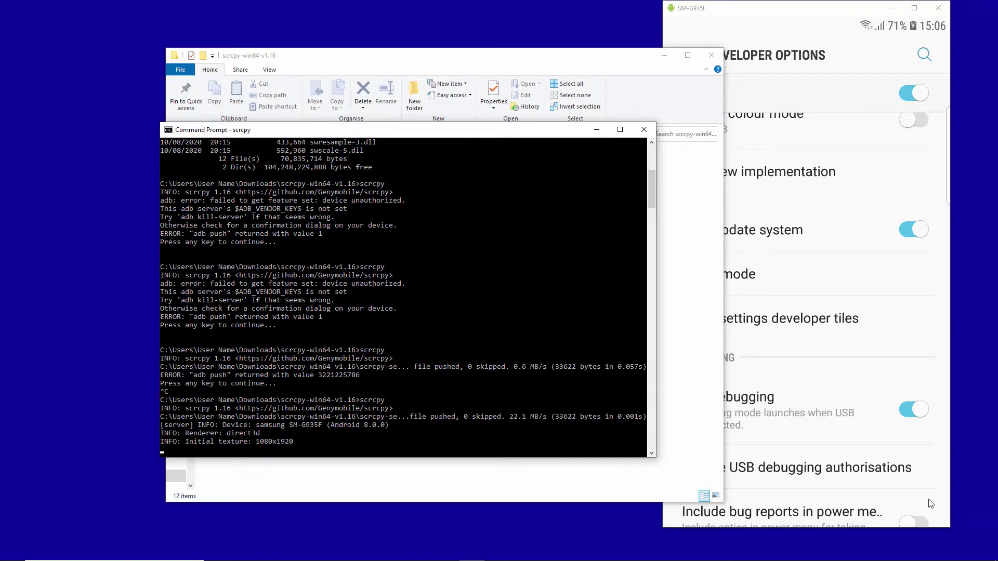
Back the mirrored phone out of Settings to its home screen and open the app drawer.
left_click(931, 505)
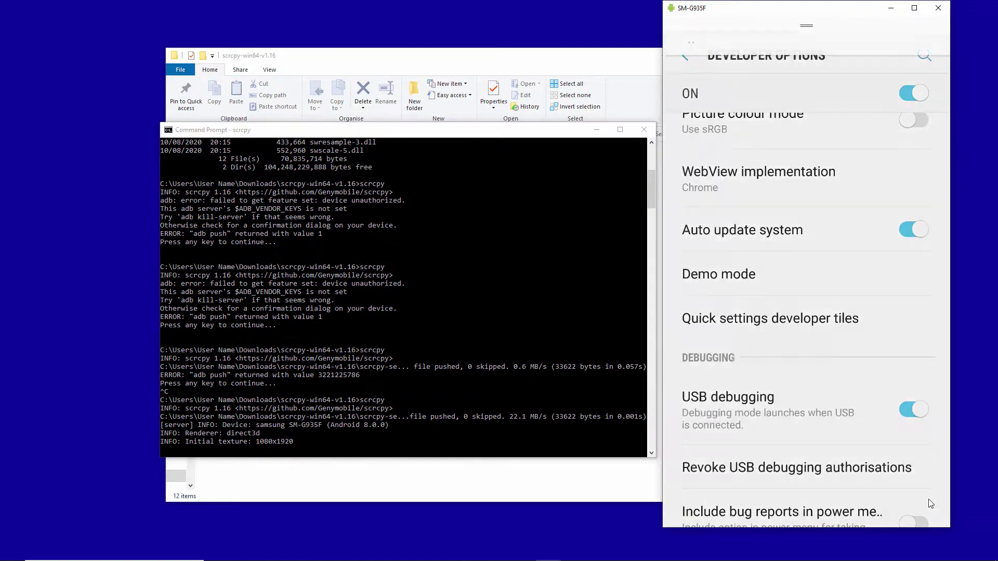
right_click(931, 504)
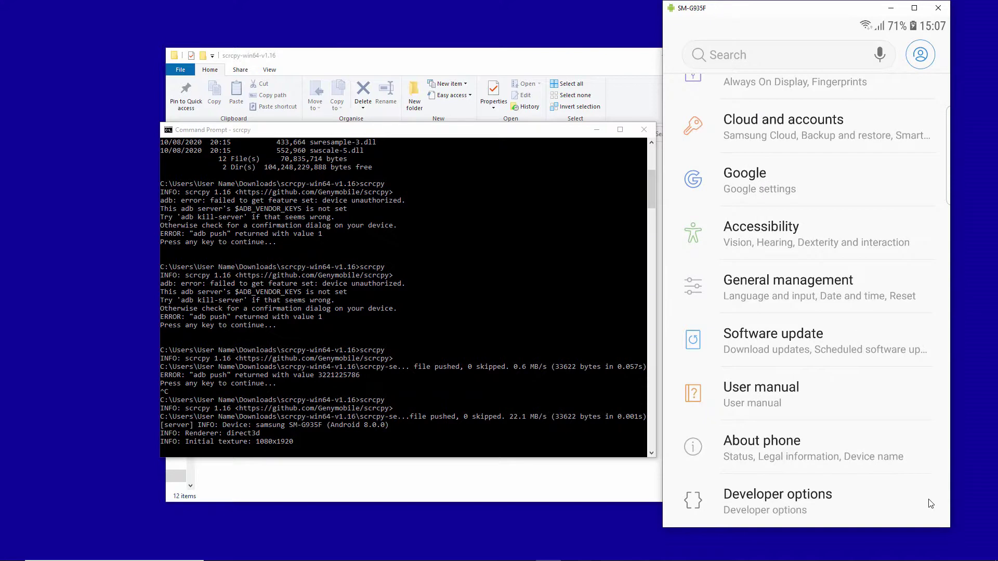
right_click(931, 505)
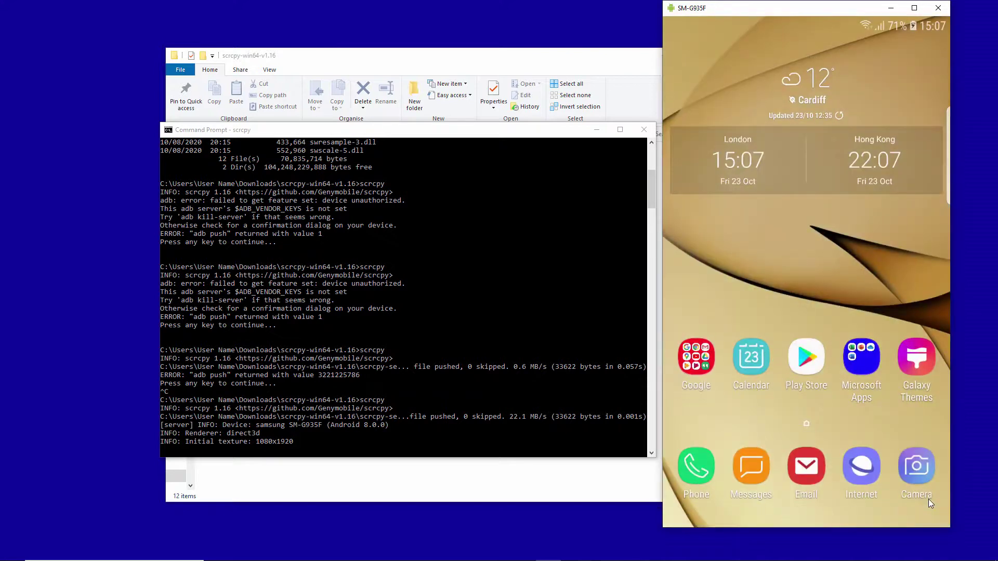
scroll(931, 504, "down", 2)
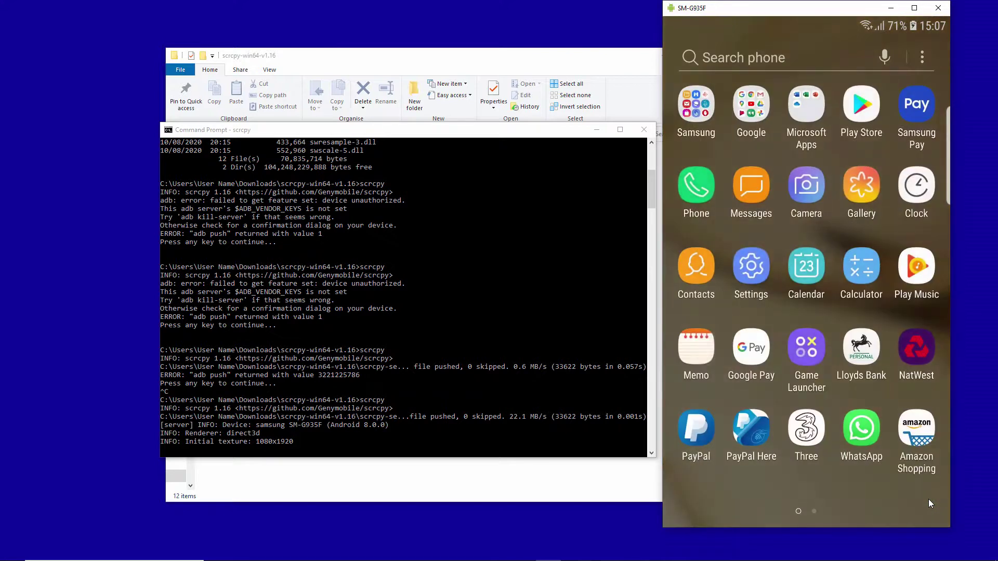
Switch to the Chrome window showing Open Source Channel UK's YouTube videos page.
key("alt+Tab")
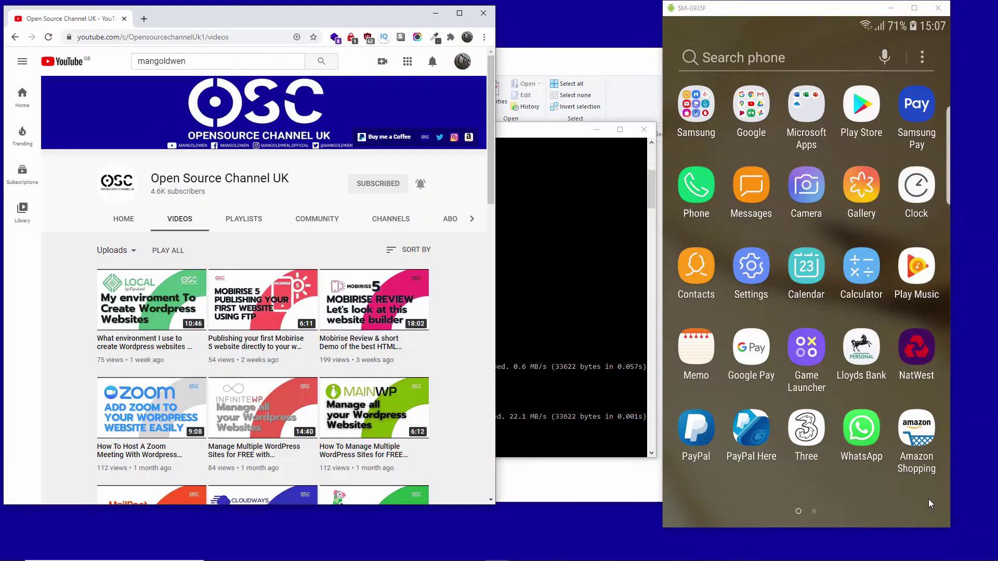